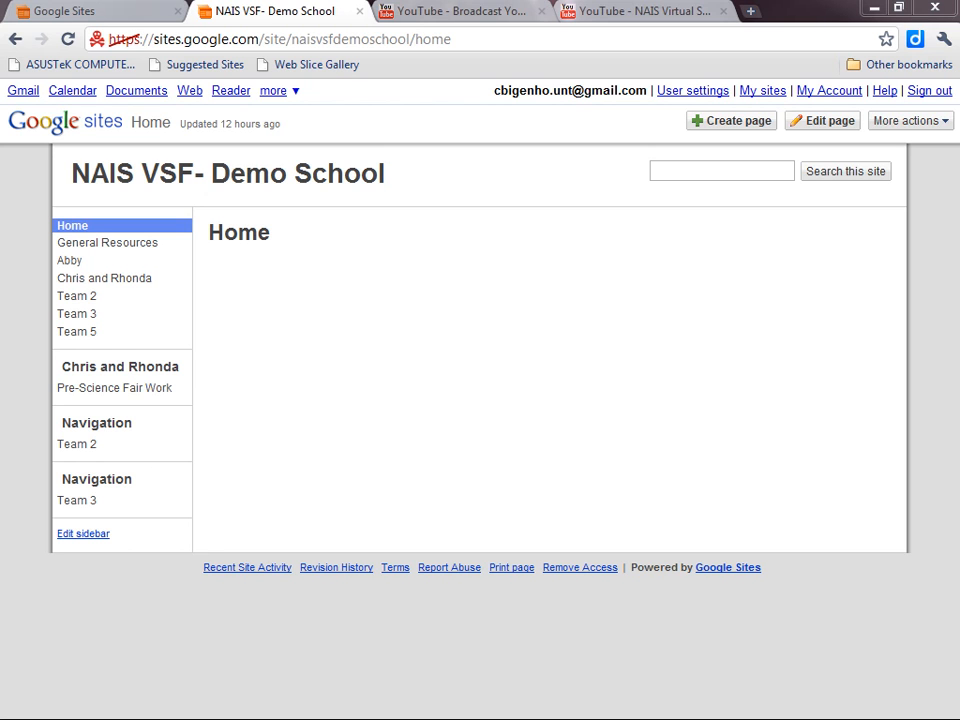
# Upload Science Fair Schedule.docx to the General Resources page from the Dropbox folder NAIS 2011 > NAIS 2010-11 VSF > Images
pyautogui.click(128, 245)
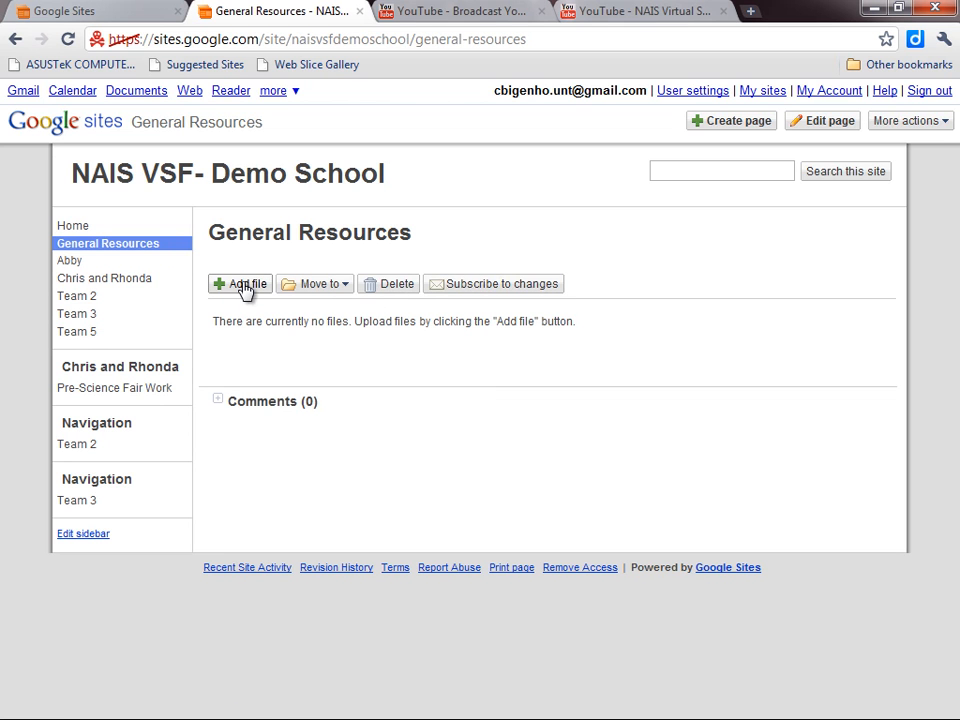
pyautogui.click(244, 287)
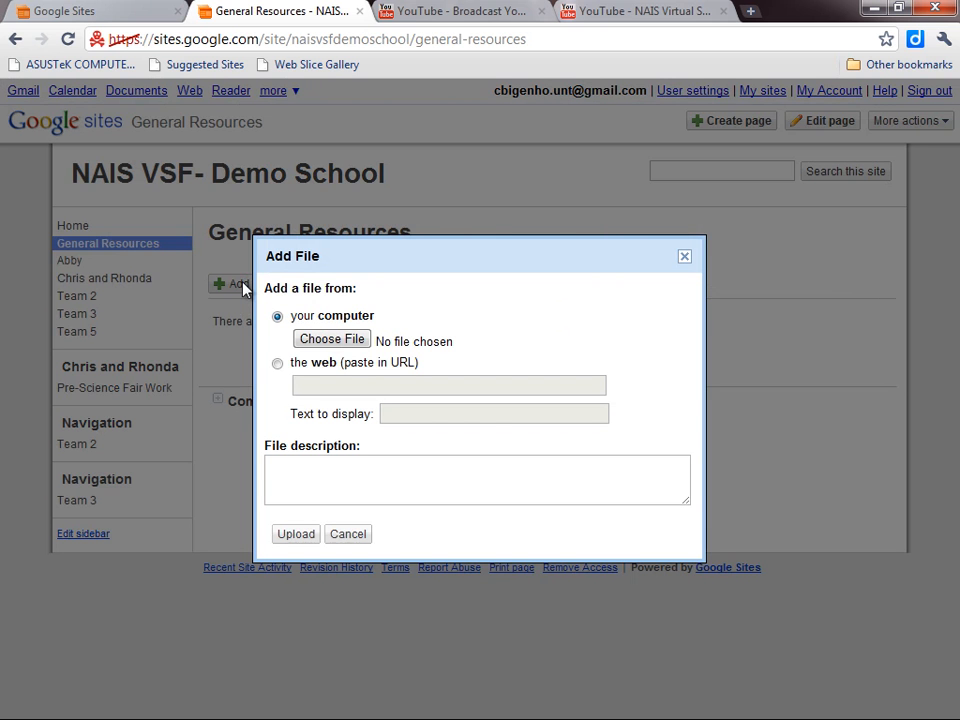
pyautogui.click(330, 340)
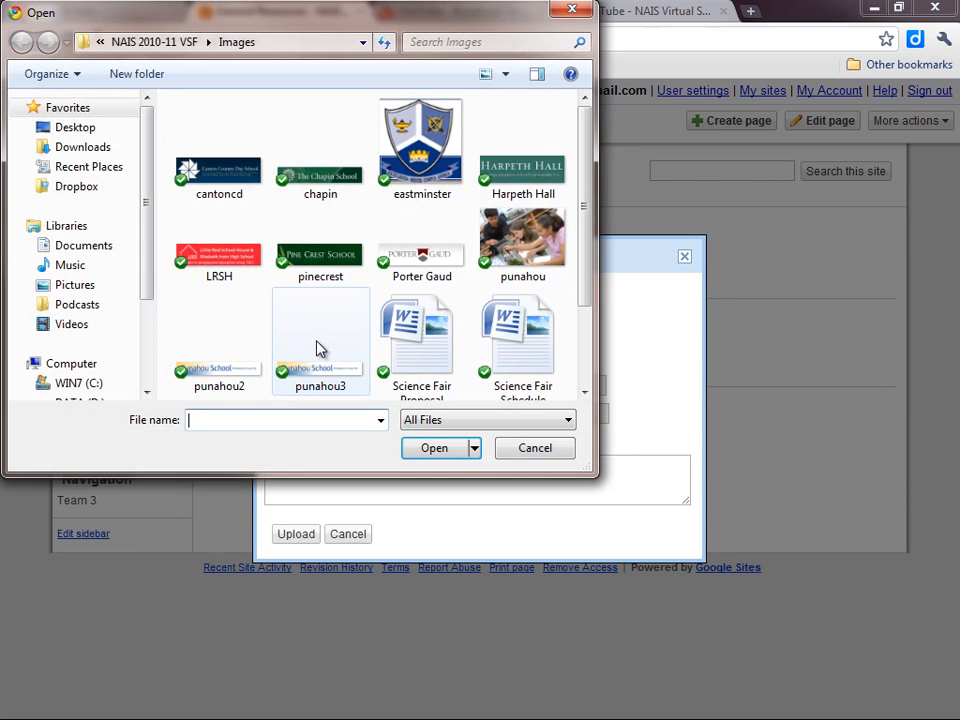
pyautogui.click(74, 188)
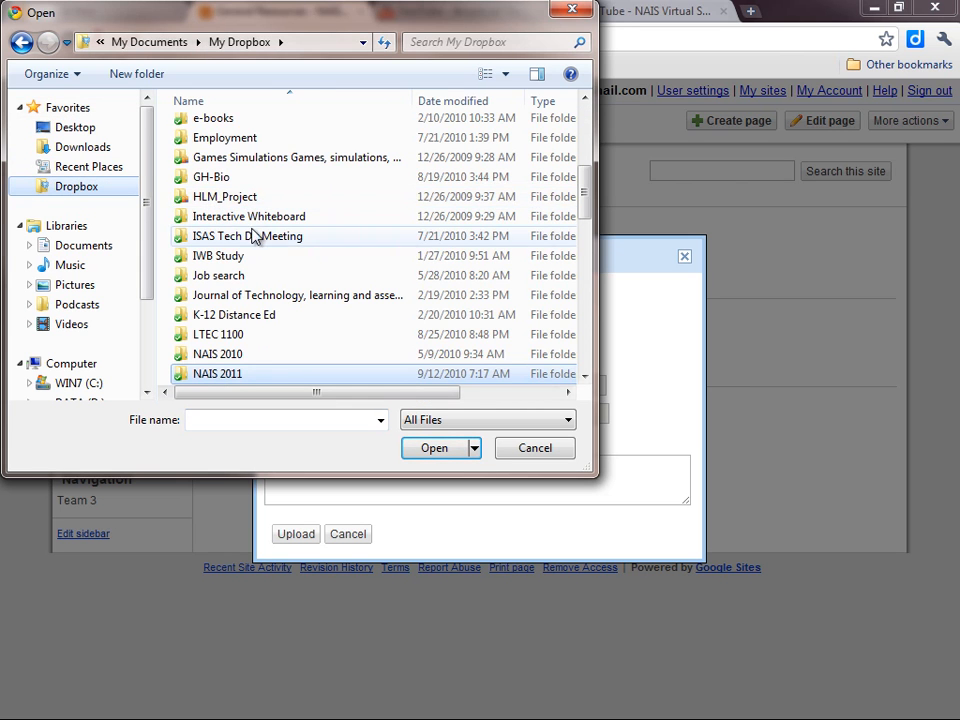
pyautogui.doubleClick(205, 376)
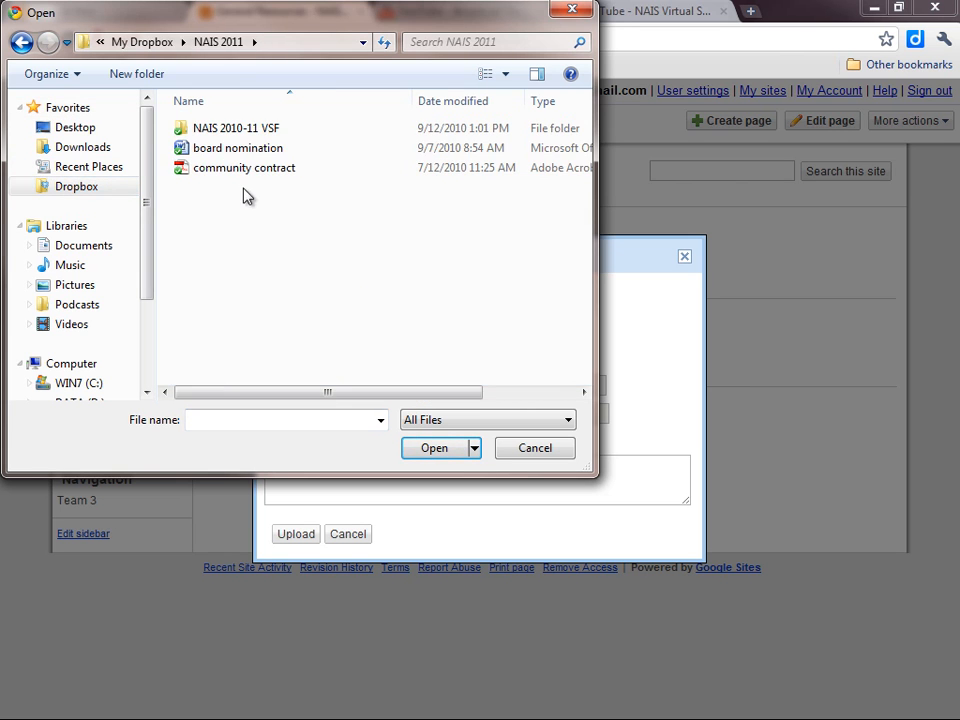
pyautogui.doubleClick(222, 137)
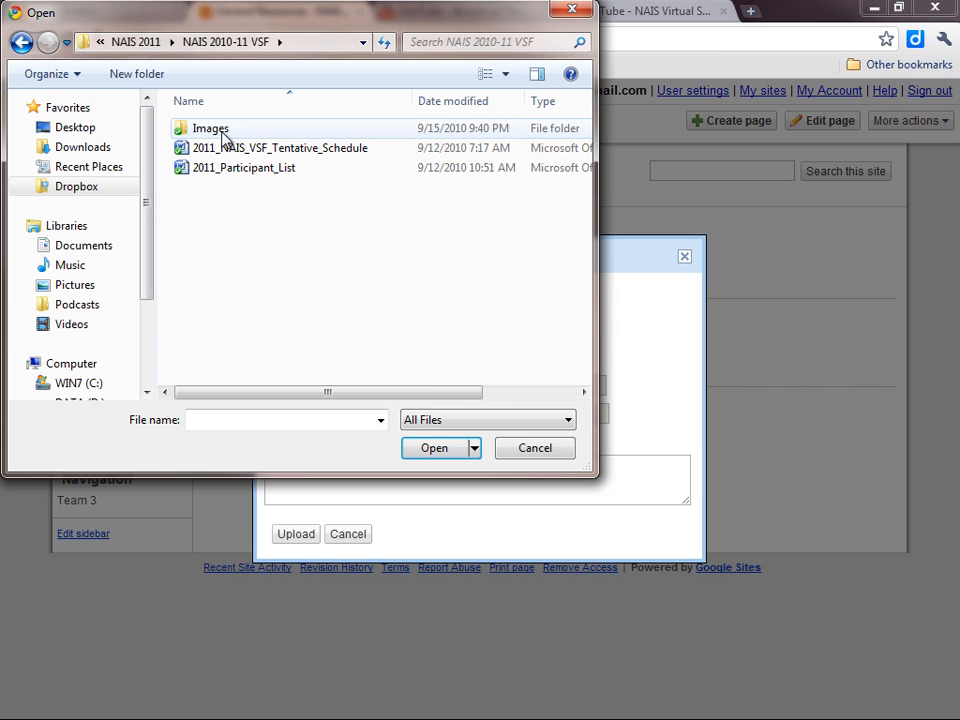
pyautogui.doubleClick(225, 131)
pyautogui.moveTo(584, 208); pyautogui.dragTo(581, 317)
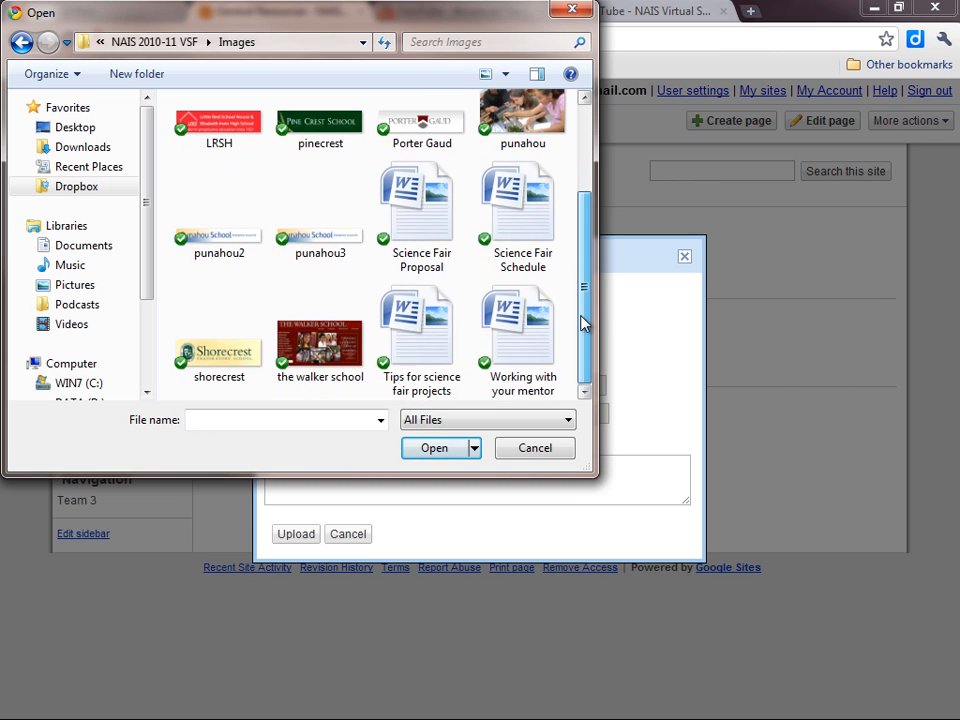
pyautogui.doubleClick(518, 213)
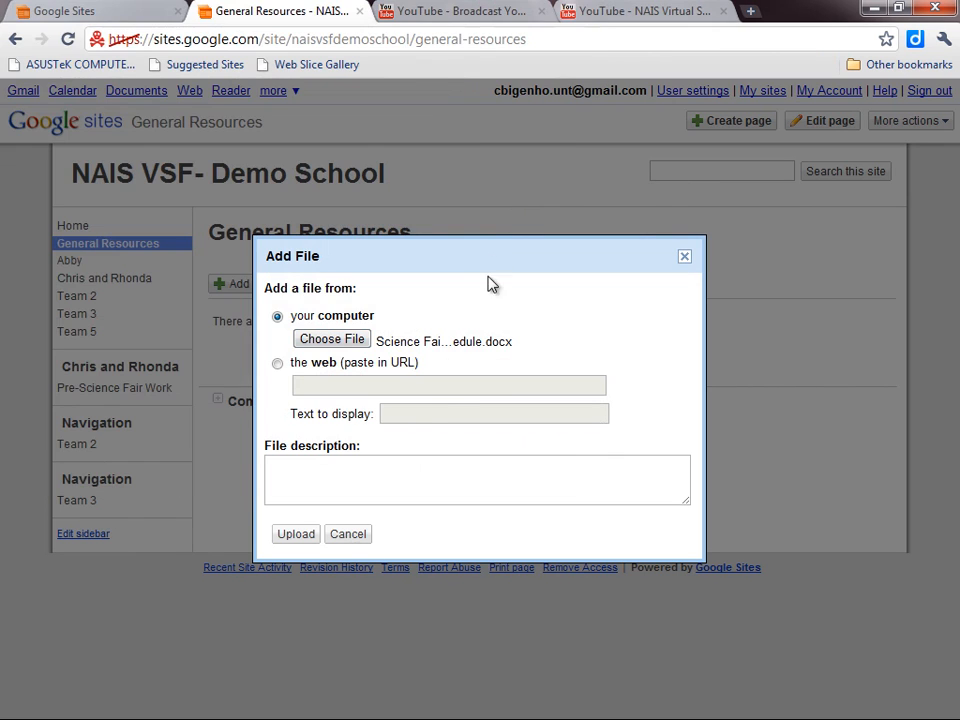
pyautogui.click(304, 539)
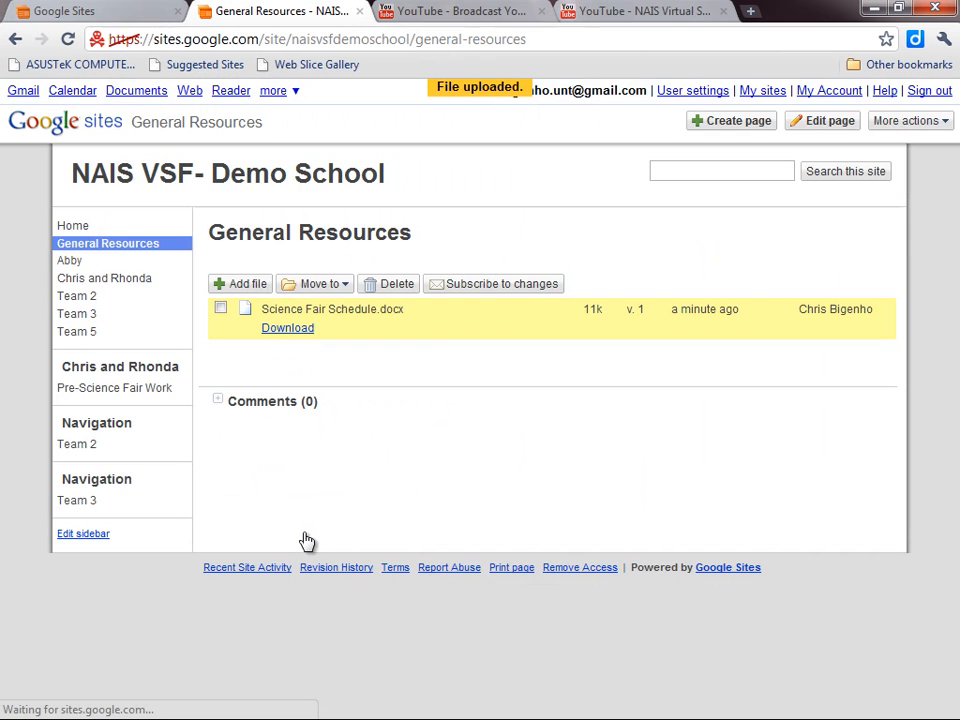
# Upload the Word document "Tips for science fair projects" from the Images folder to the General Resources page
pyautogui.click(252, 286)
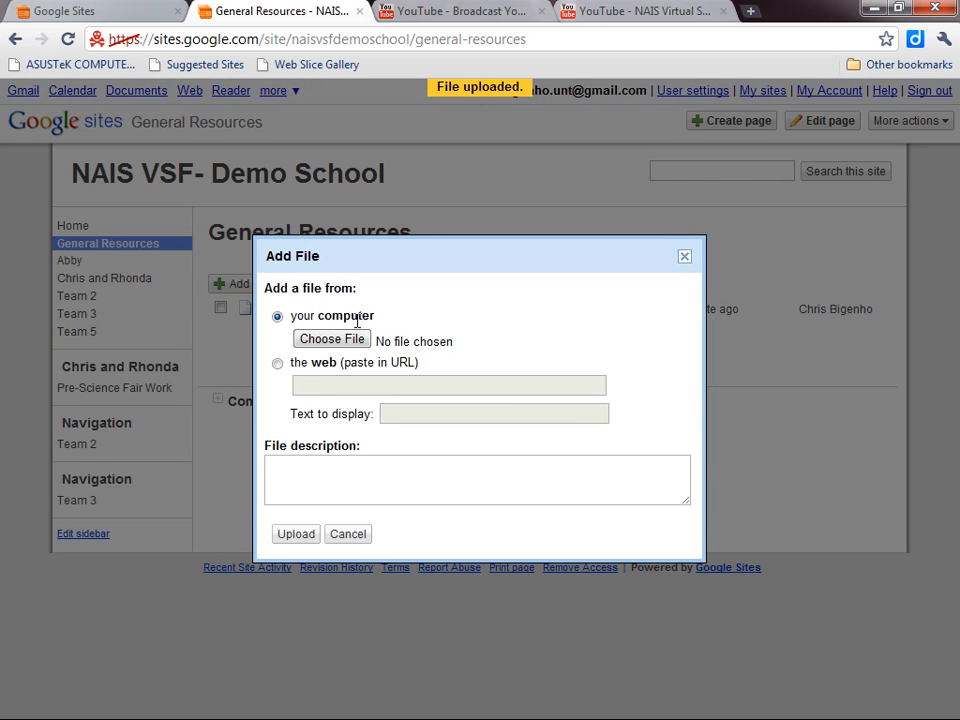
pyautogui.click(331, 339)
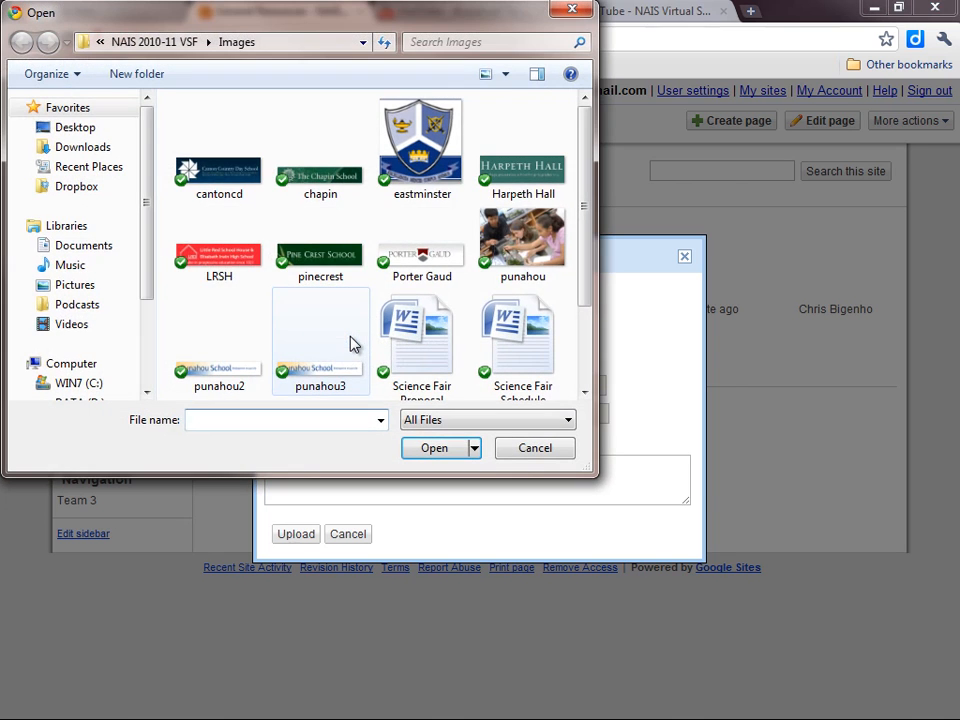
pyautogui.moveTo(585, 208); pyautogui.dragTo(587, 306)
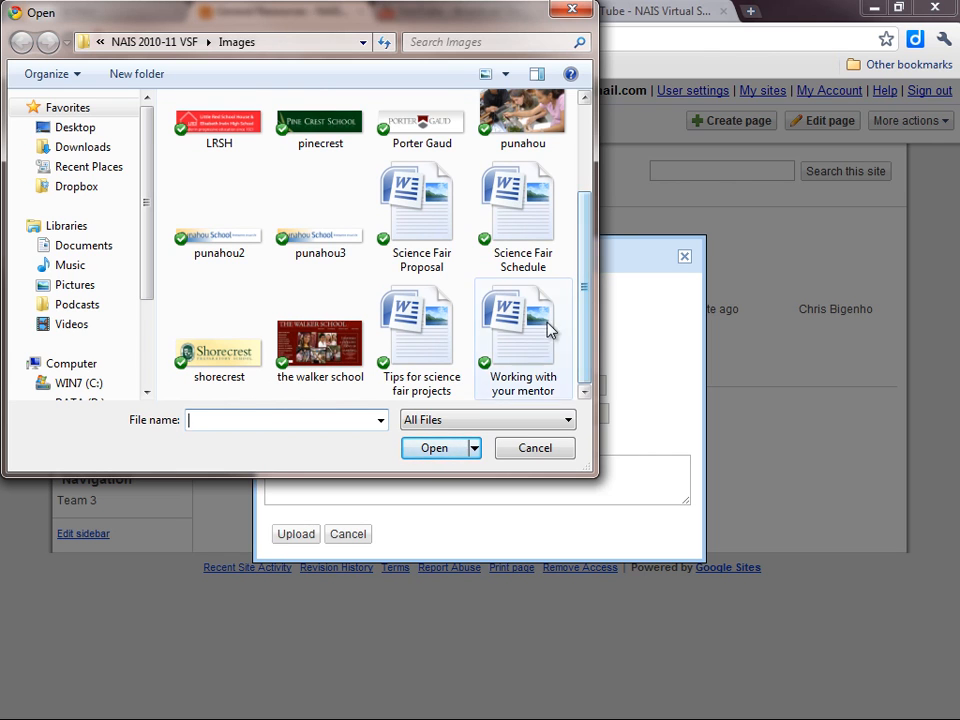
pyautogui.click(425, 378)
pyautogui.click(436, 452)
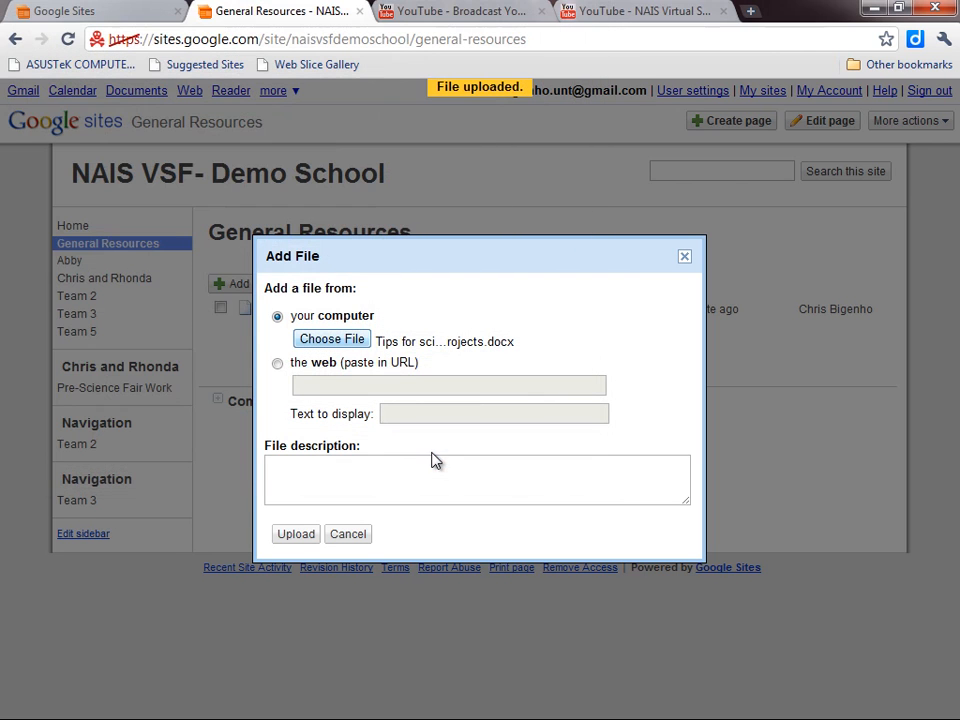
pyautogui.click(302, 534)
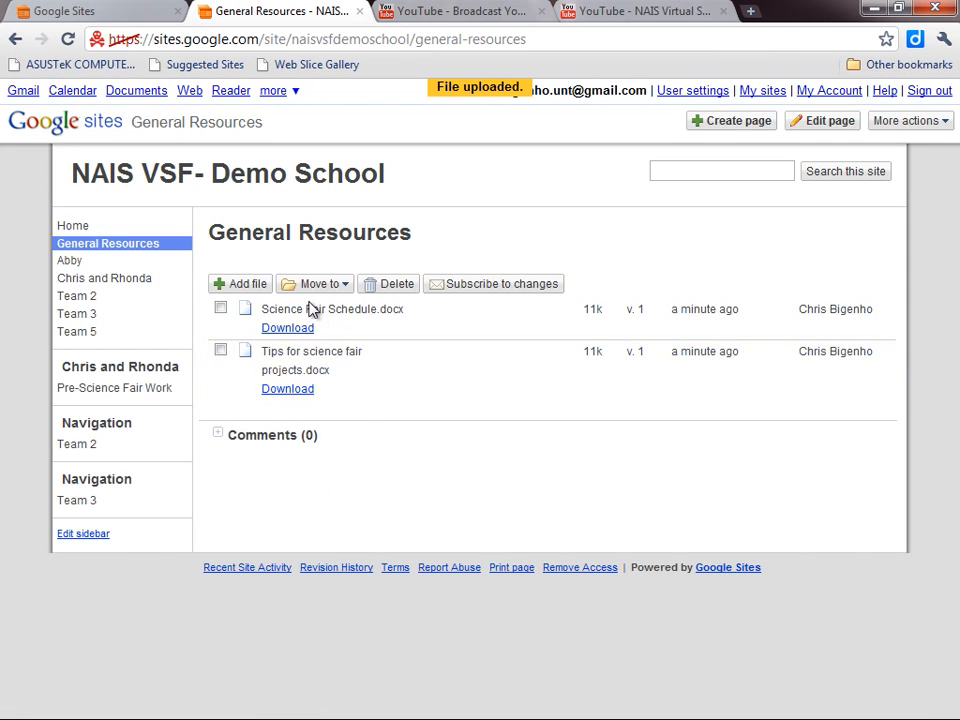
# Upload the Word document "Working with your mentor" from the Images folder to the General Resources page
pyautogui.click(249, 285)
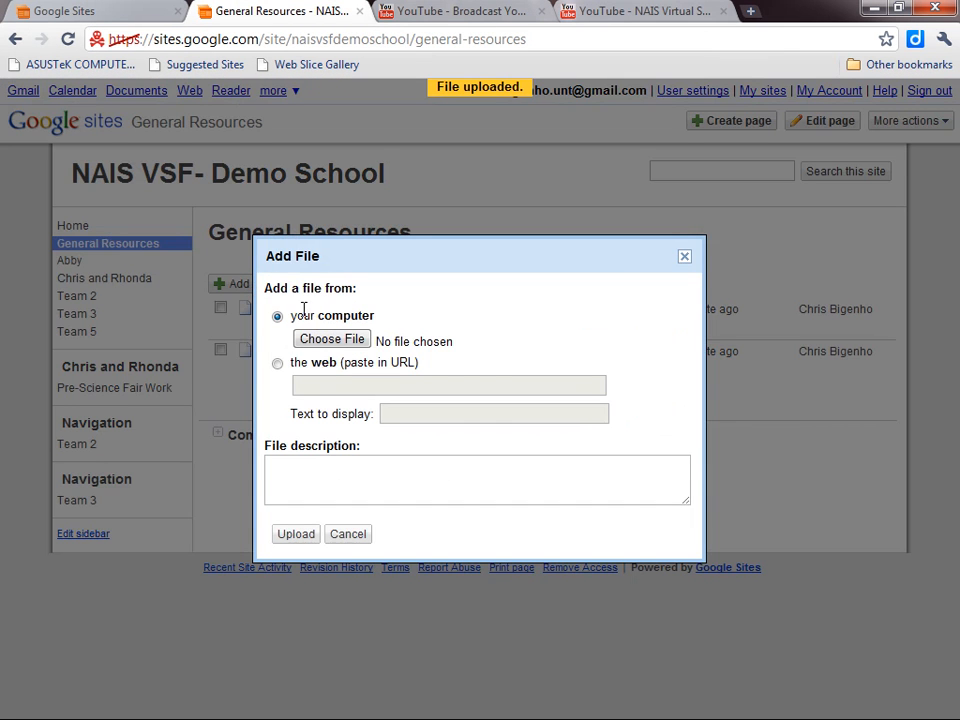
pyautogui.click(327, 342)
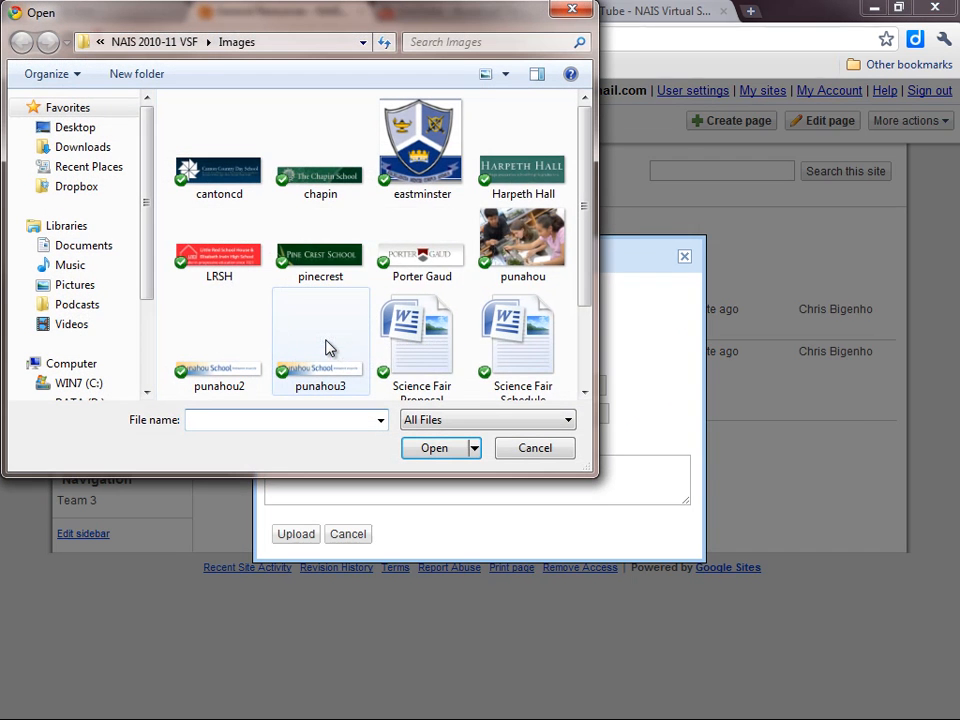
pyautogui.moveTo(585, 276); pyautogui.dragTo(585, 399)
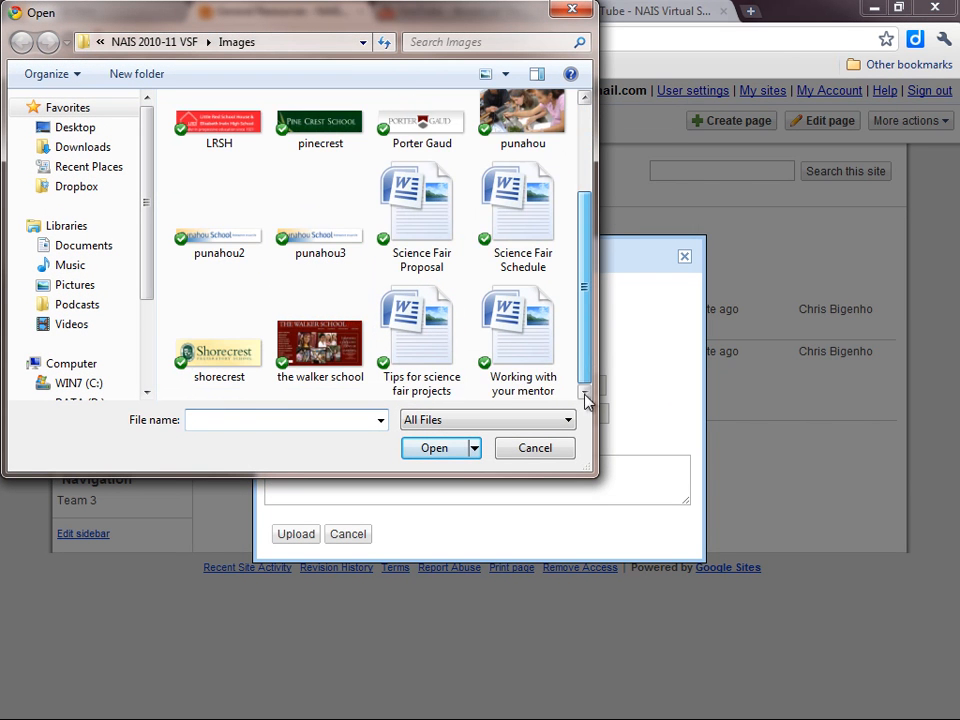
pyautogui.click(545, 335)
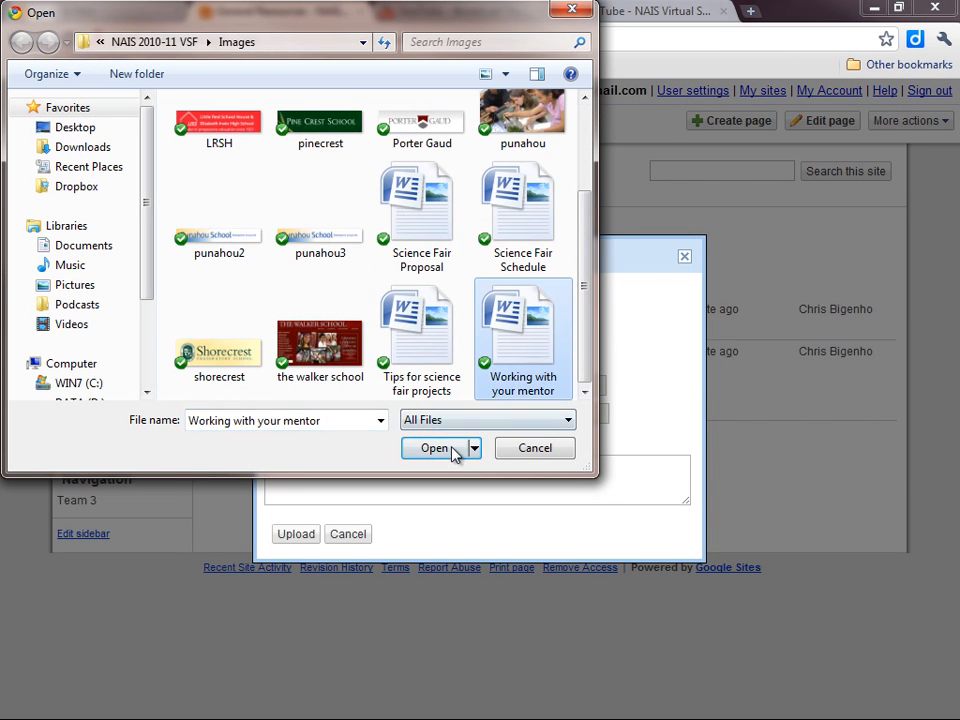
pyautogui.click(437, 452)
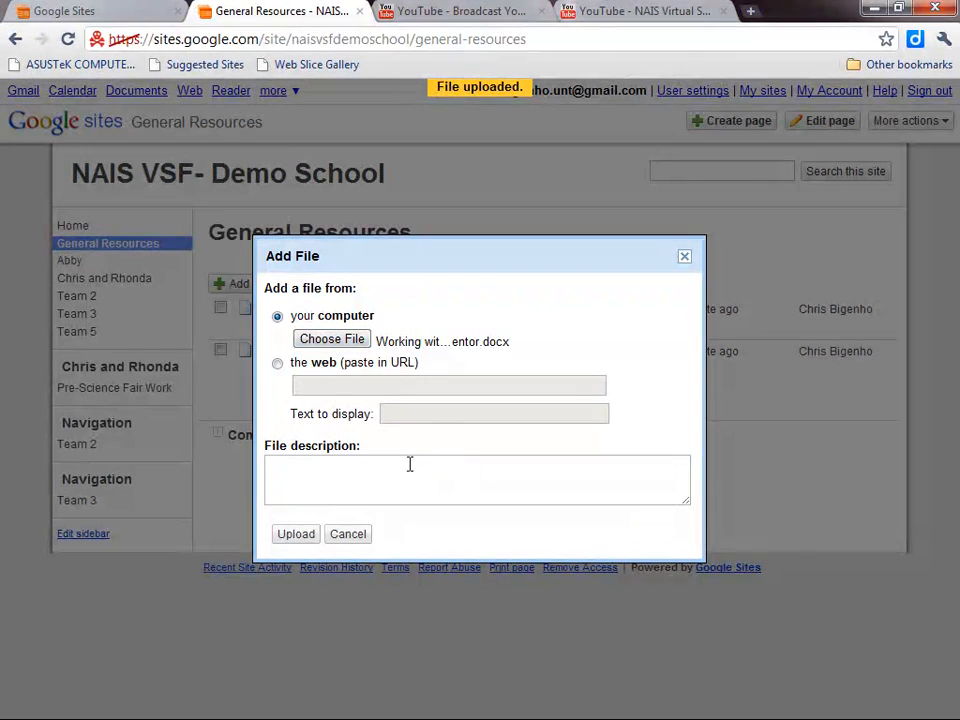
pyautogui.click(297, 535)
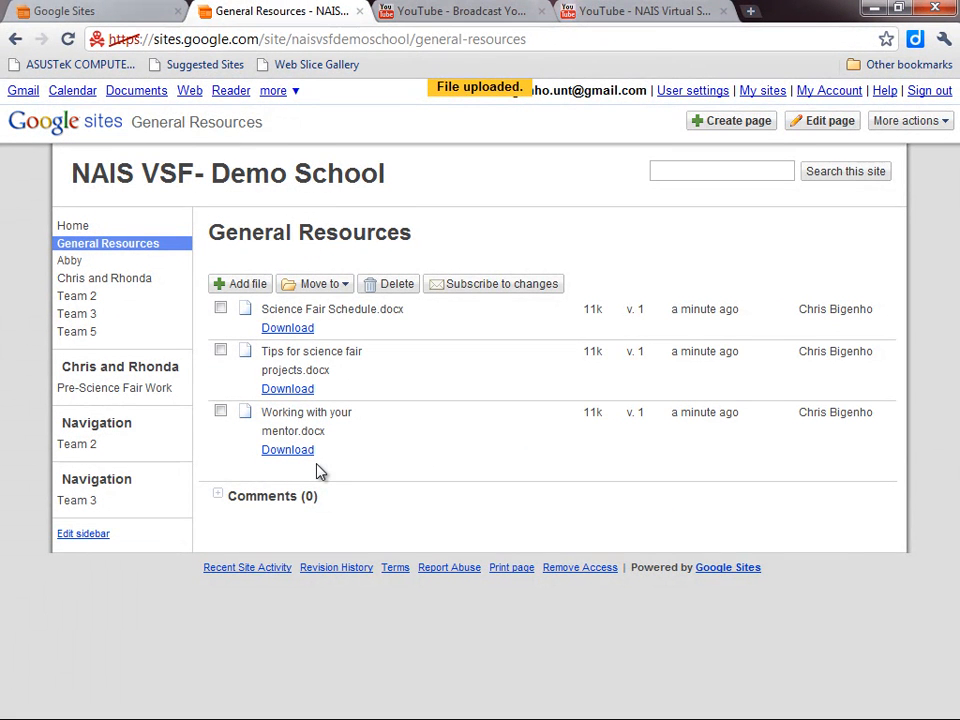
# Move Science Fair Schedule.docx on the General Resources page into a new folder named General Information
pyautogui.click(80, 228)
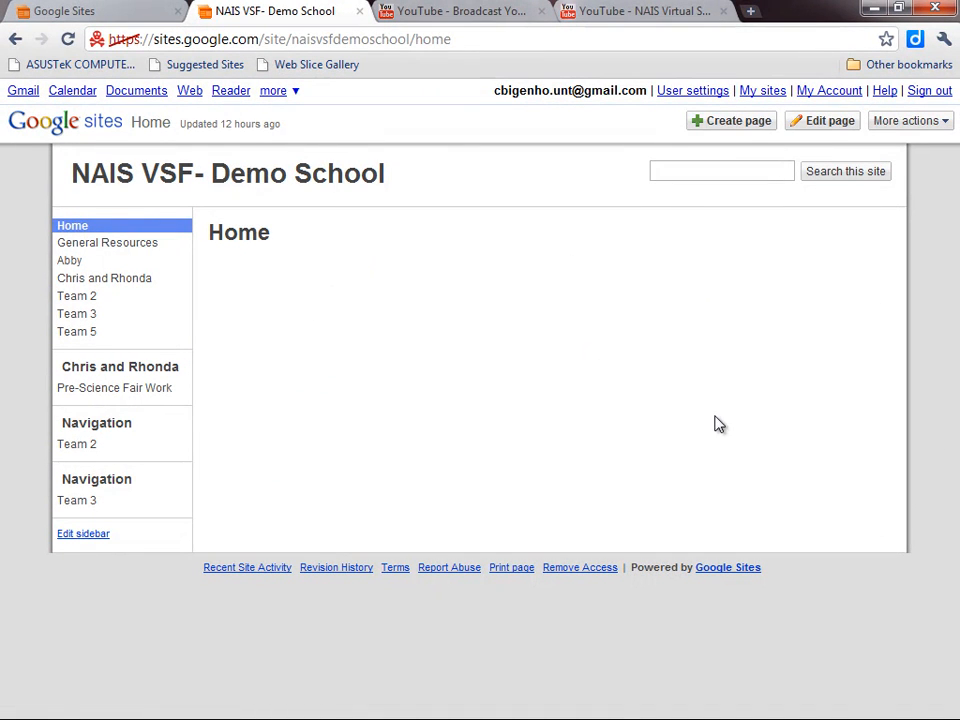
pyautogui.click(125, 245)
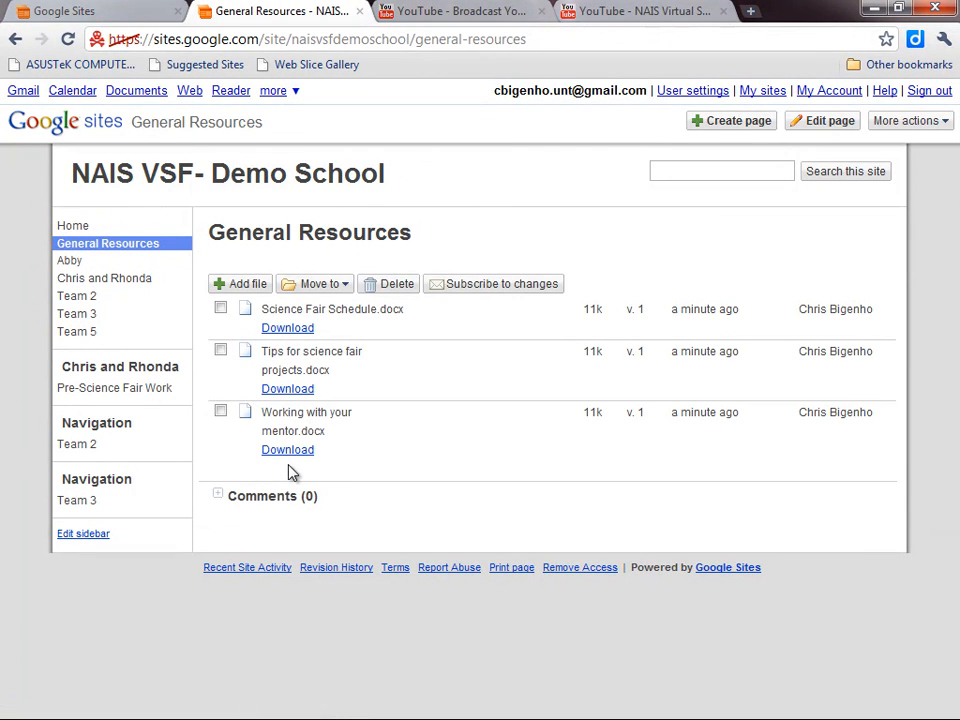
pyautogui.click(222, 310)
pyautogui.click(344, 286)
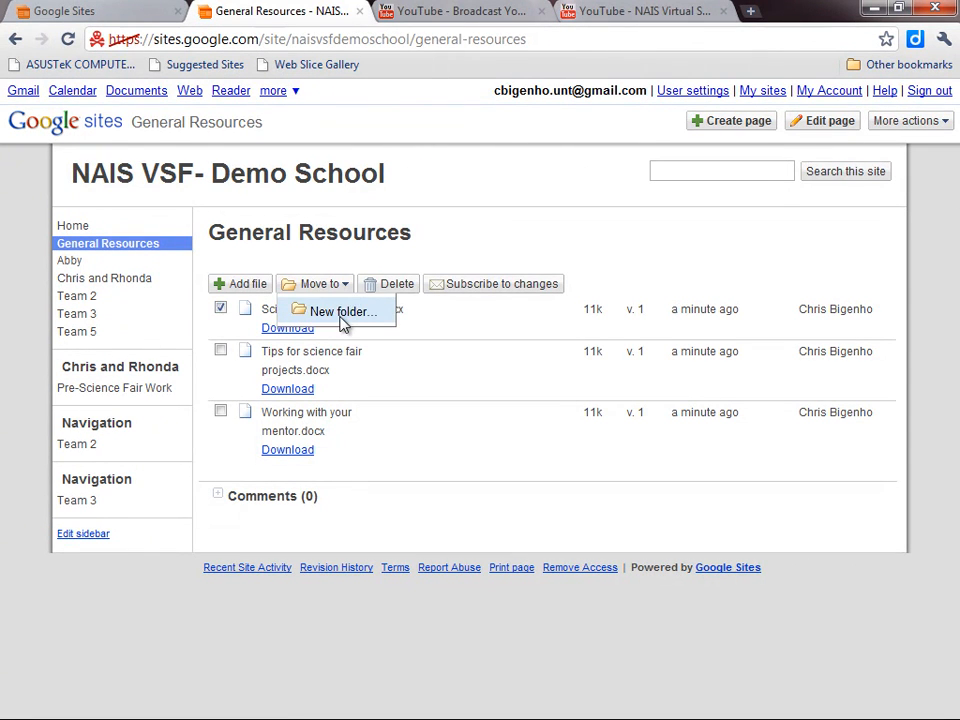
pyautogui.click(343, 313)
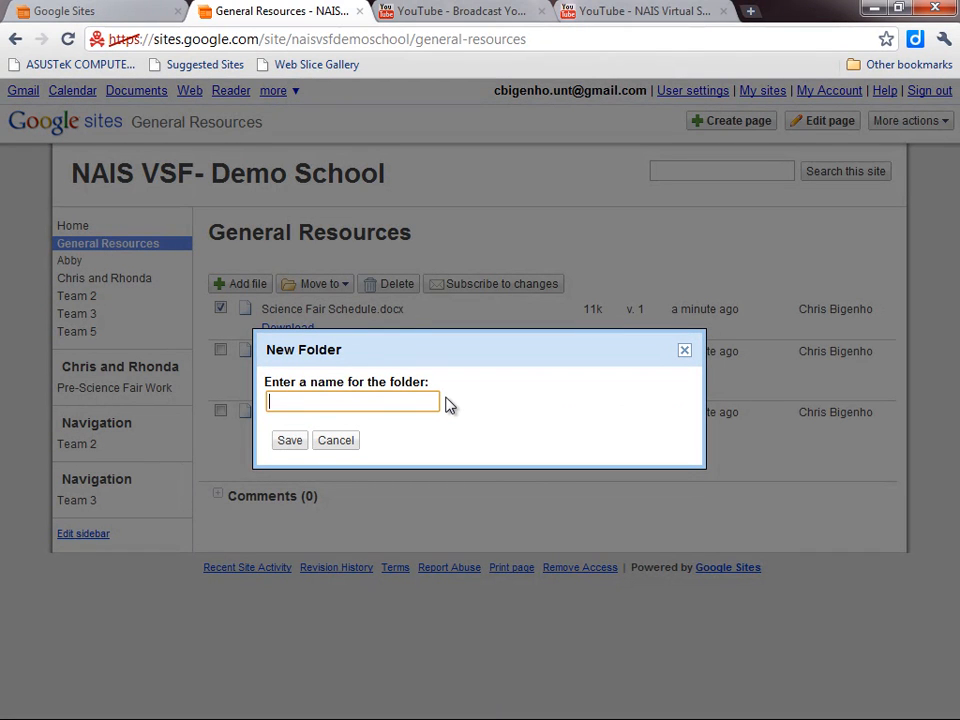
pyautogui.write('General Information')
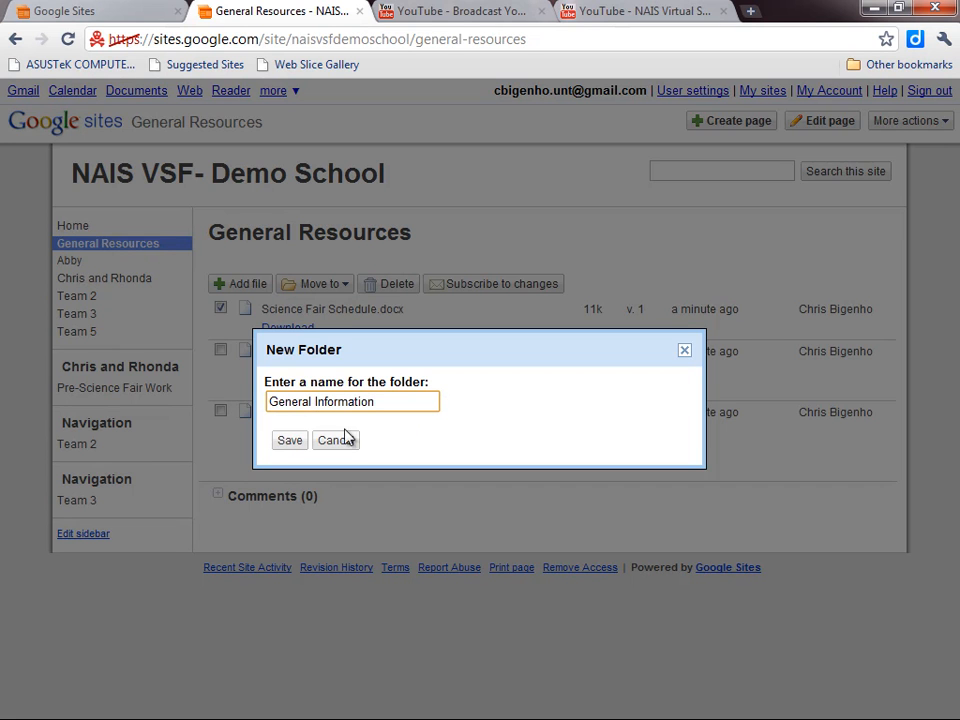
pyautogui.click(284, 443)
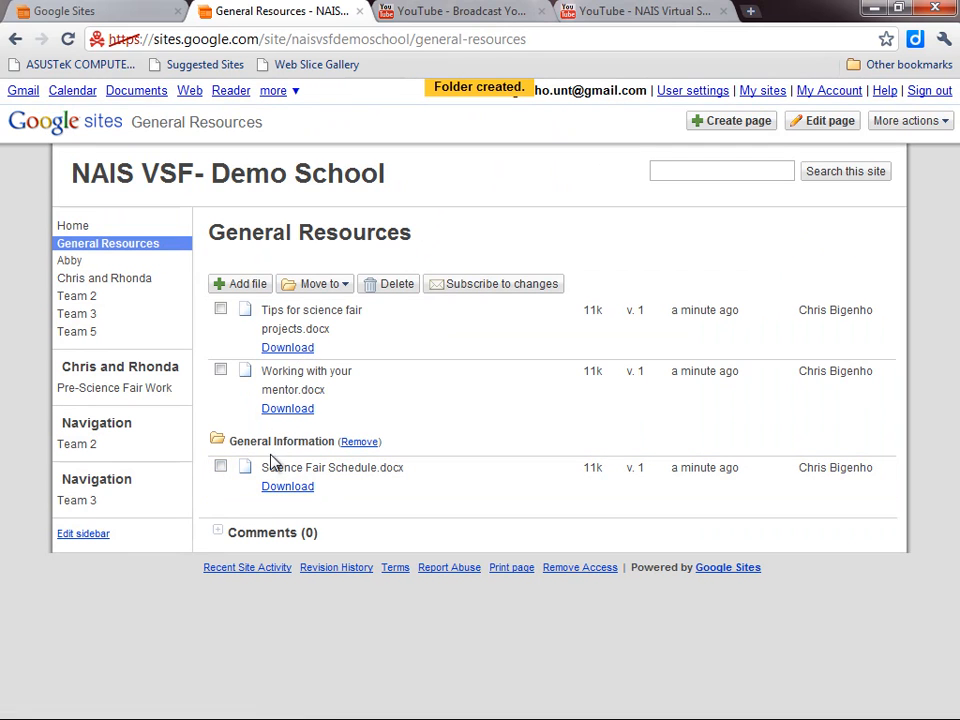
# Move "Tips for science fair projects.docx" into the existing General Information folder
pyautogui.click(221, 311)
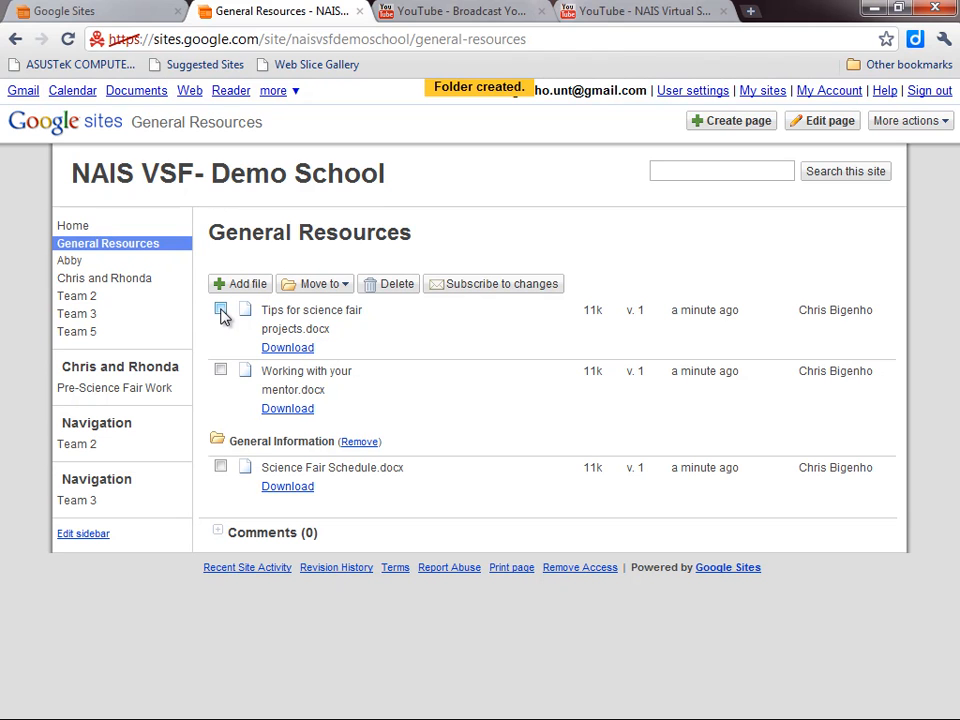
pyautogui.click(328, 286)
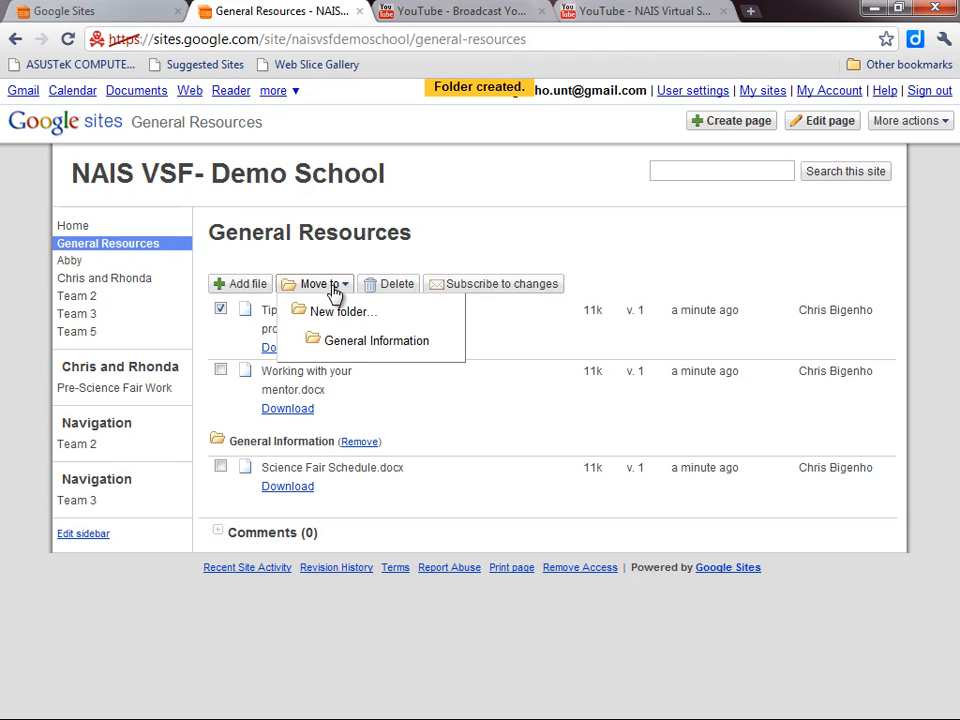
pyautogui.click(346, 343)
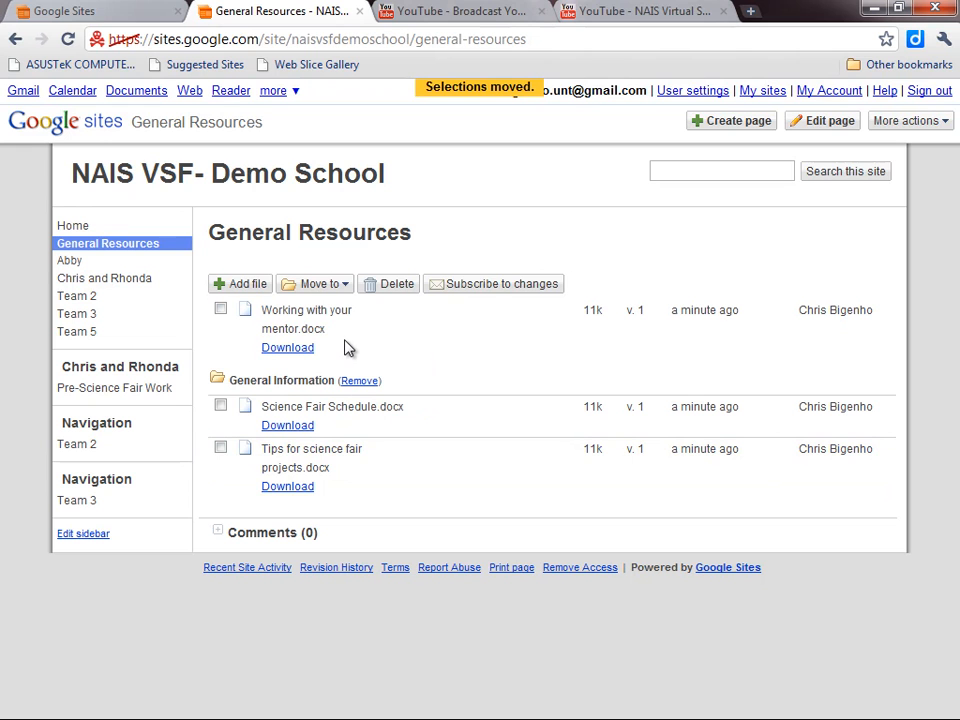
# Create a new folder named Mentors on the General Resources page
pyautogui.click(341, 286)
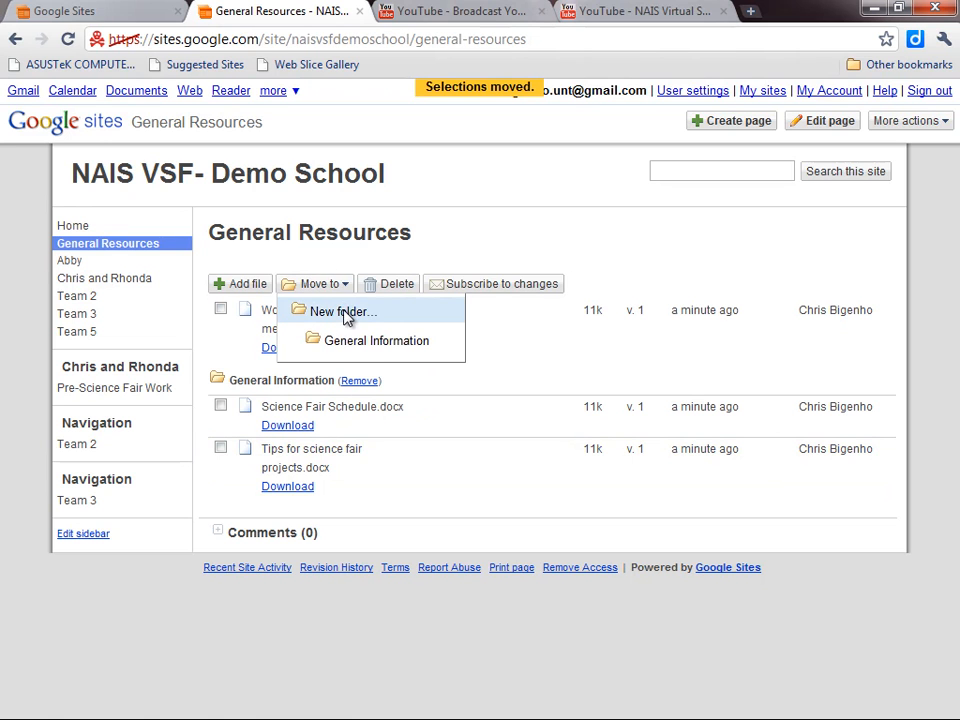
pyautogui.click(343, 312)
pyautogui.write('Mentors')
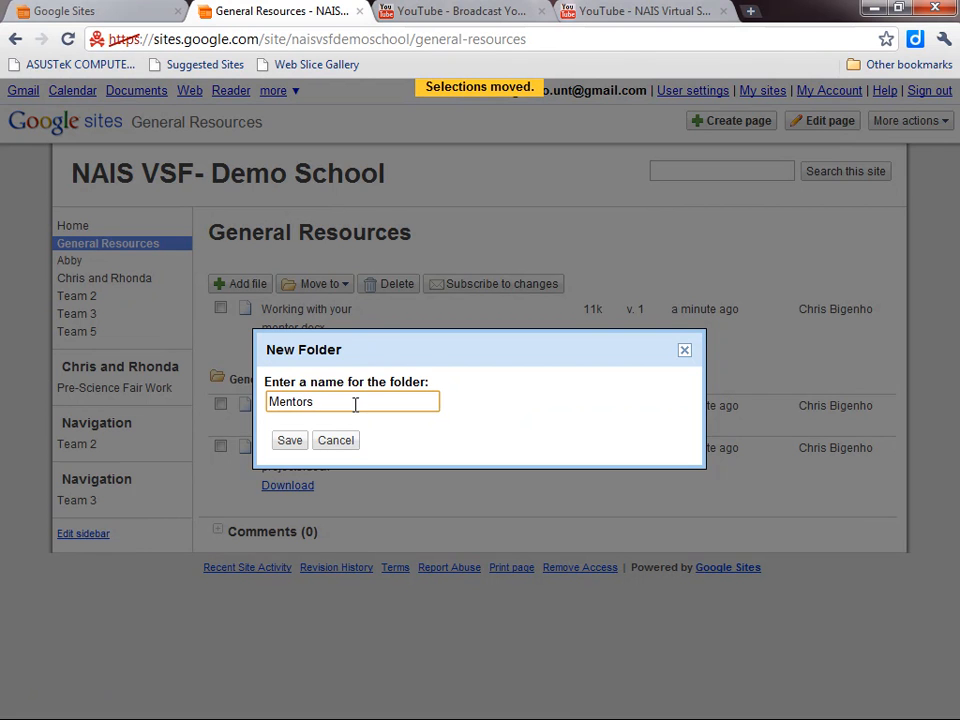
pyautogui.click(289, 441)
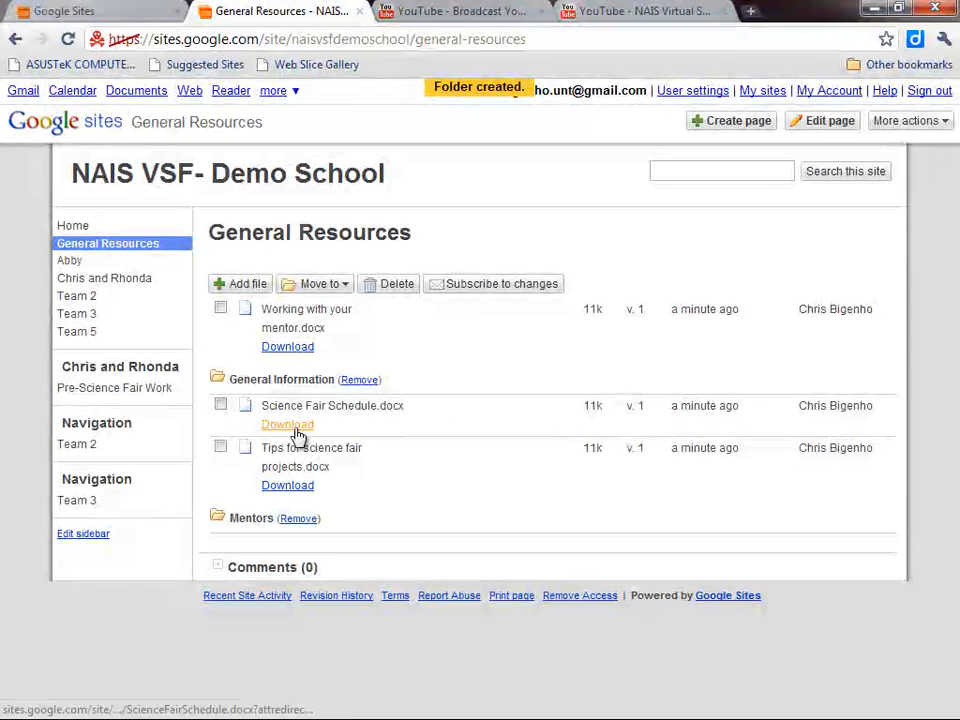
# Move "Working with your mentor.docx" into the Mentors folder
pyautogui.click(222, 309)
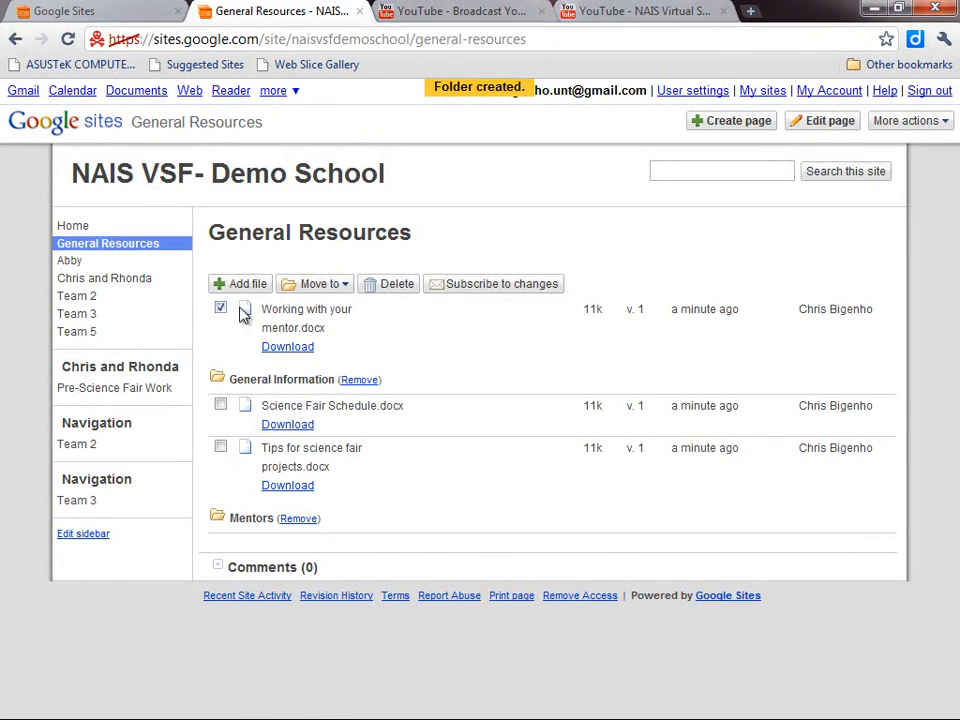
pyautogui.click(333, 287)
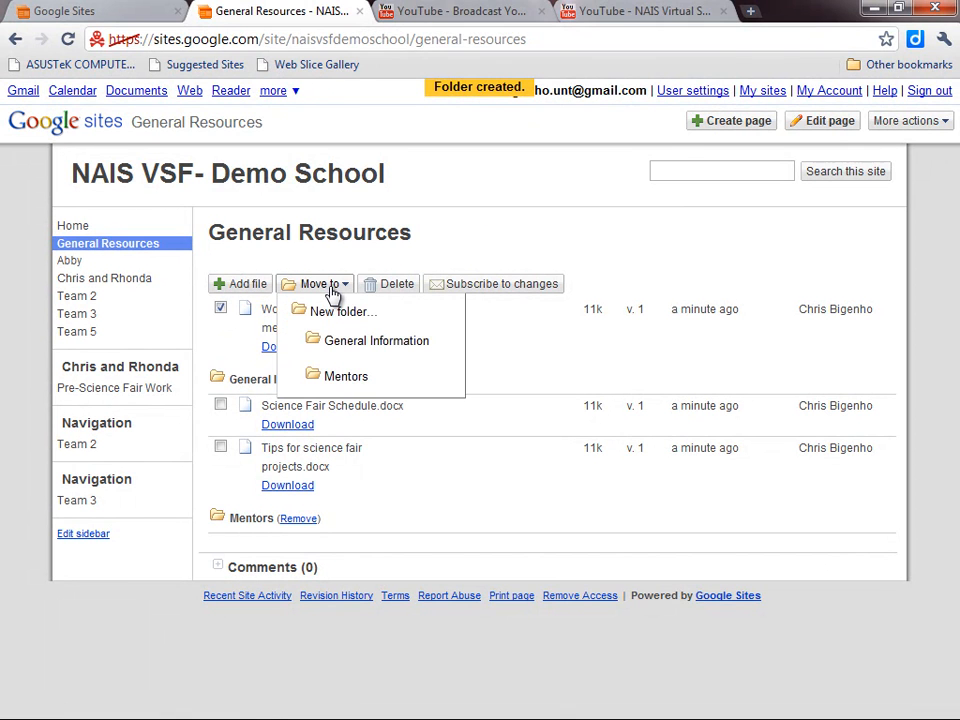
pyautogui.click(336, 382)
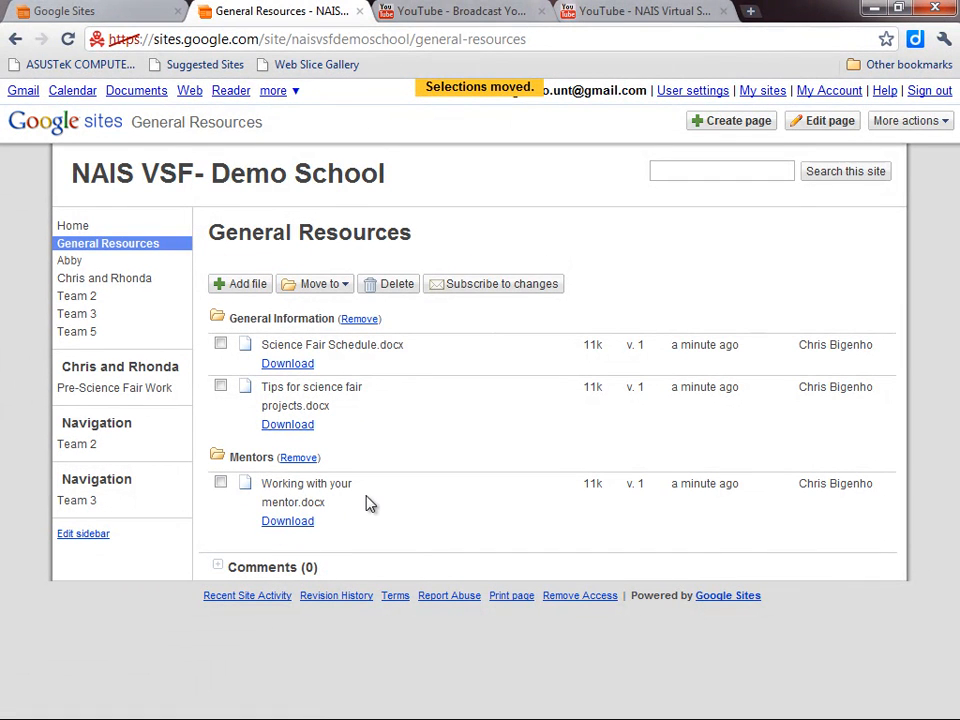
# Open the team's Pre-Science Fair Work page and expand its comments section
pyautogui.click(115, 285)
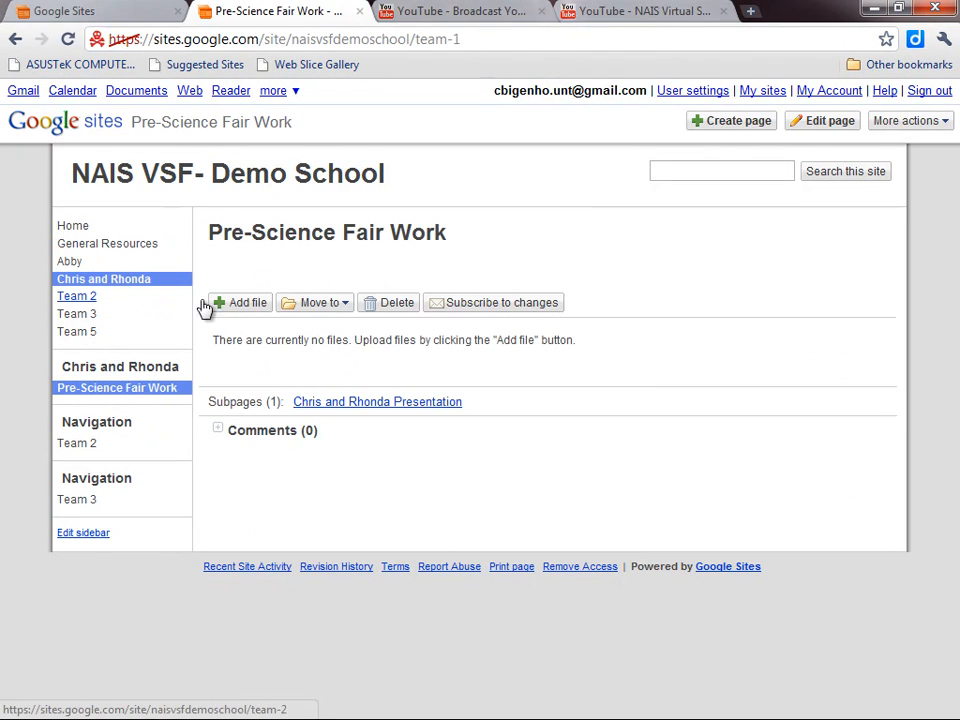
pyautogui.click(222, 430)
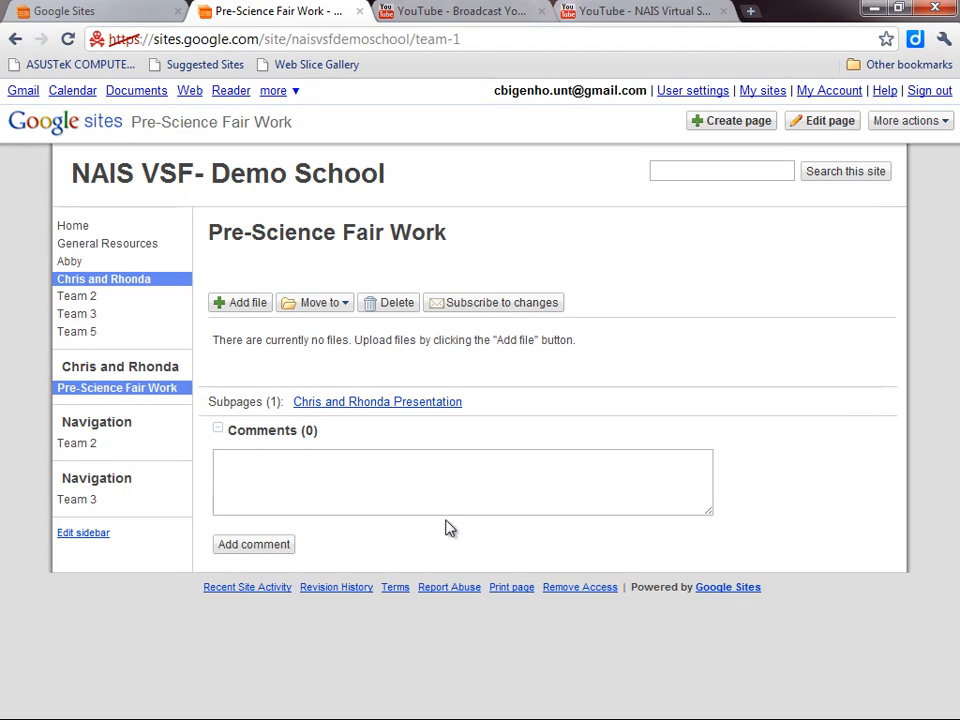
# Upload Science Fair Proposal.docx from the computer's Images folder to the Pre-Science Fair Work page
pyautogui.click(250, 304)
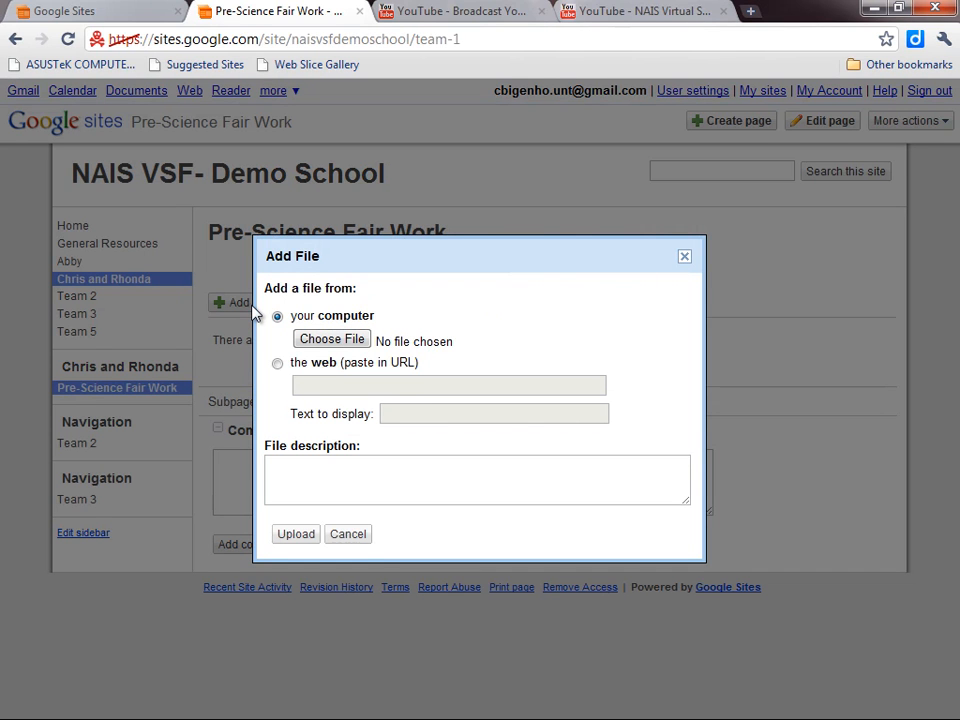
pyautogui.click(333, 341)
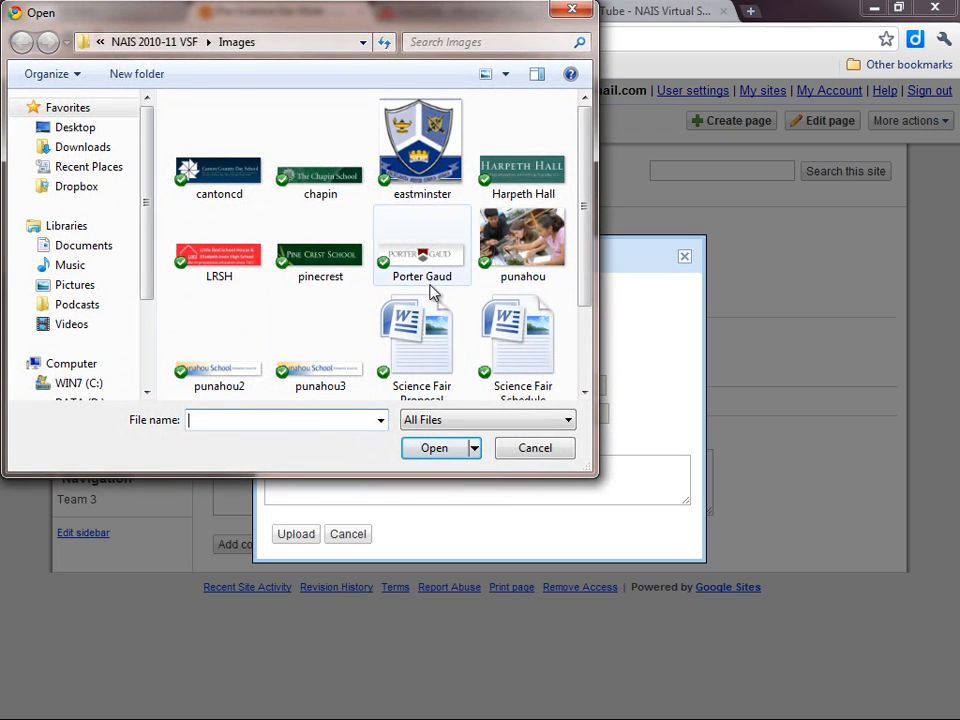
pyautogui.scroll(-1, 520, 290)
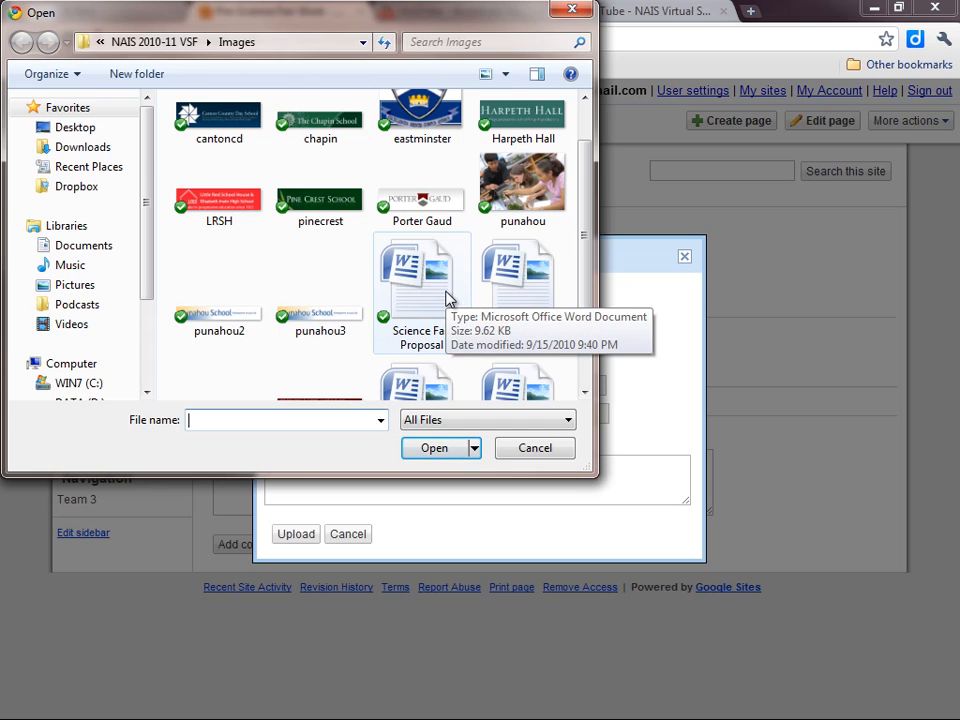
pyautogui.doubleClick(447, 298)
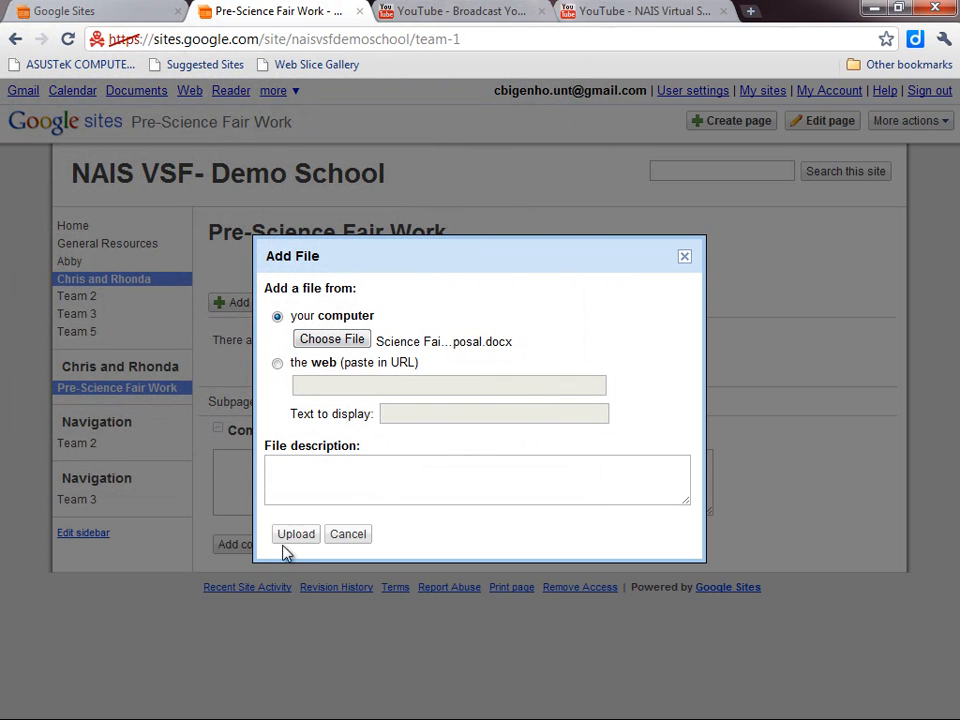
pyautogui.click(296, 536)
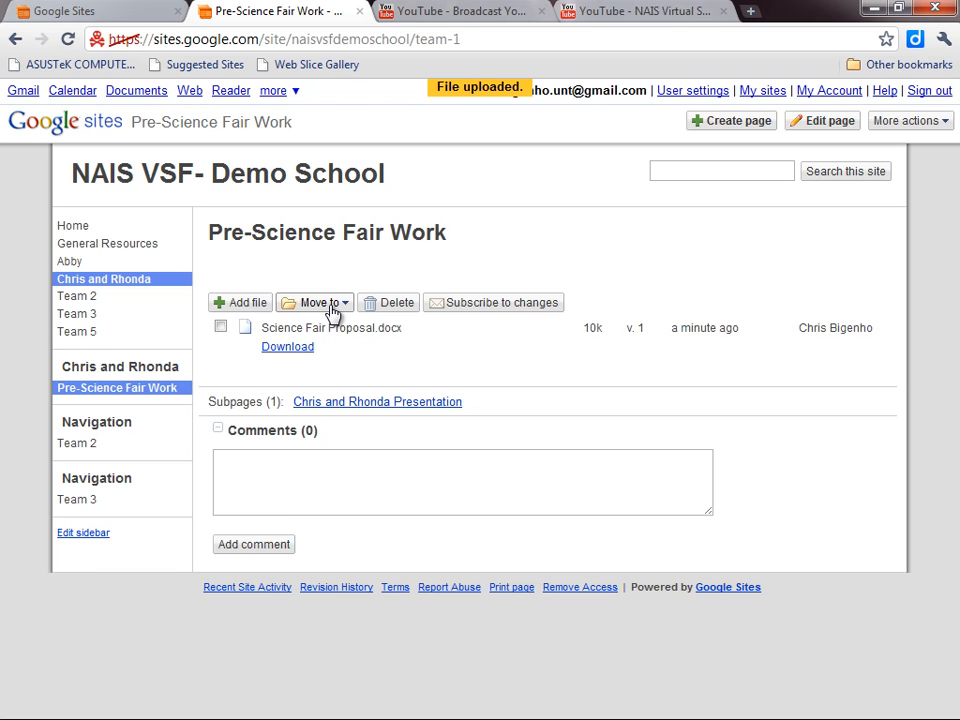
# Subscribe to change notifications for the Pre-Science Fair Work page
pyautogui.click(222, 302)
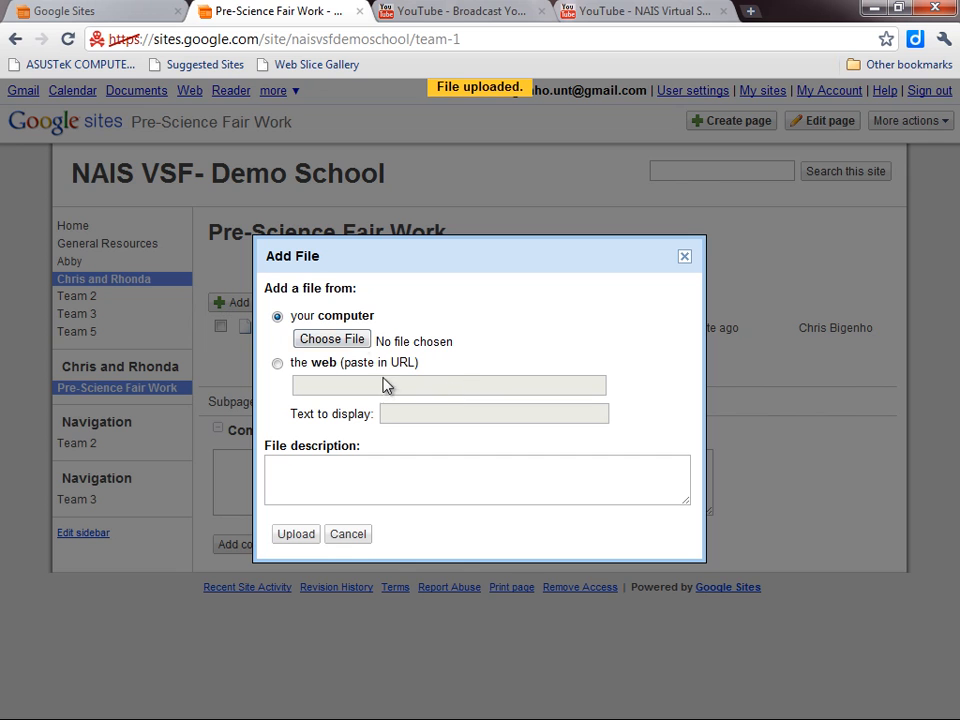
pyautogui.click(346, 534)
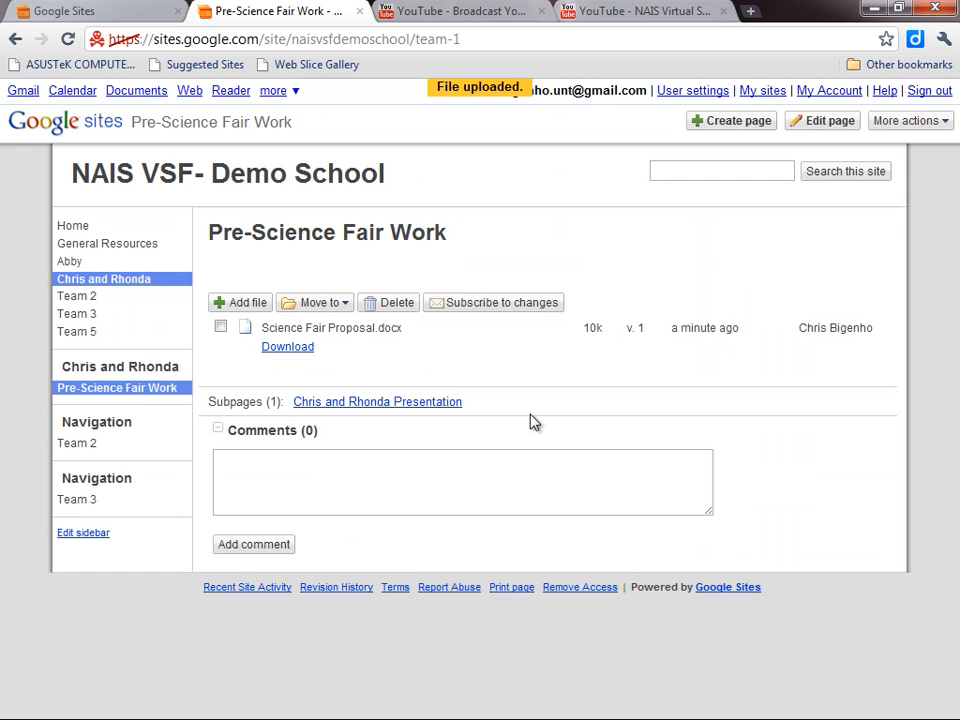
pyautogui.click(511, 312)
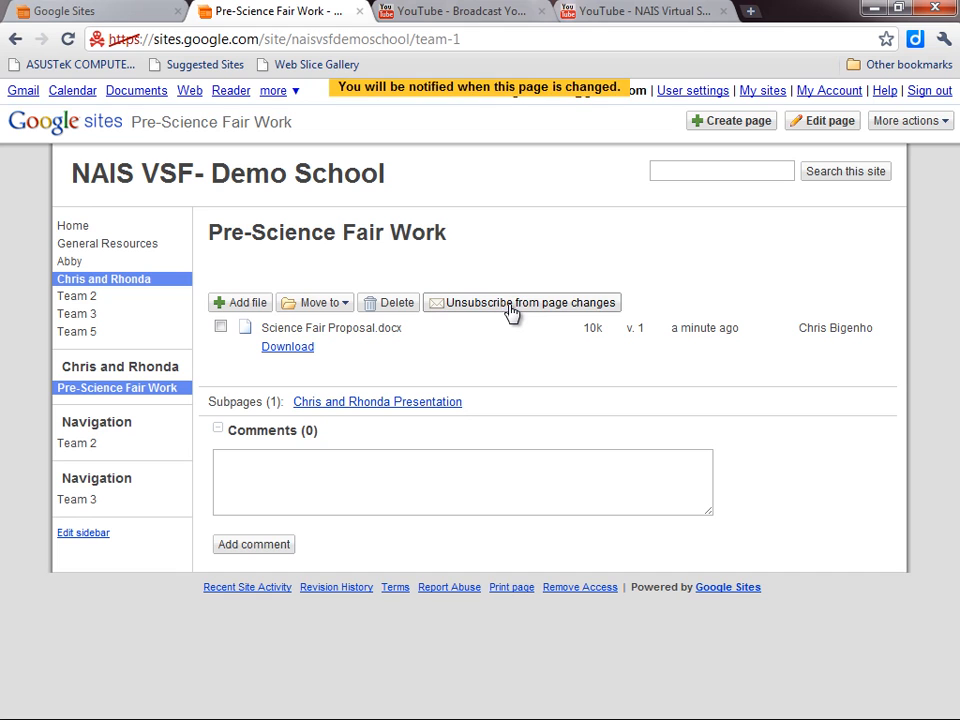